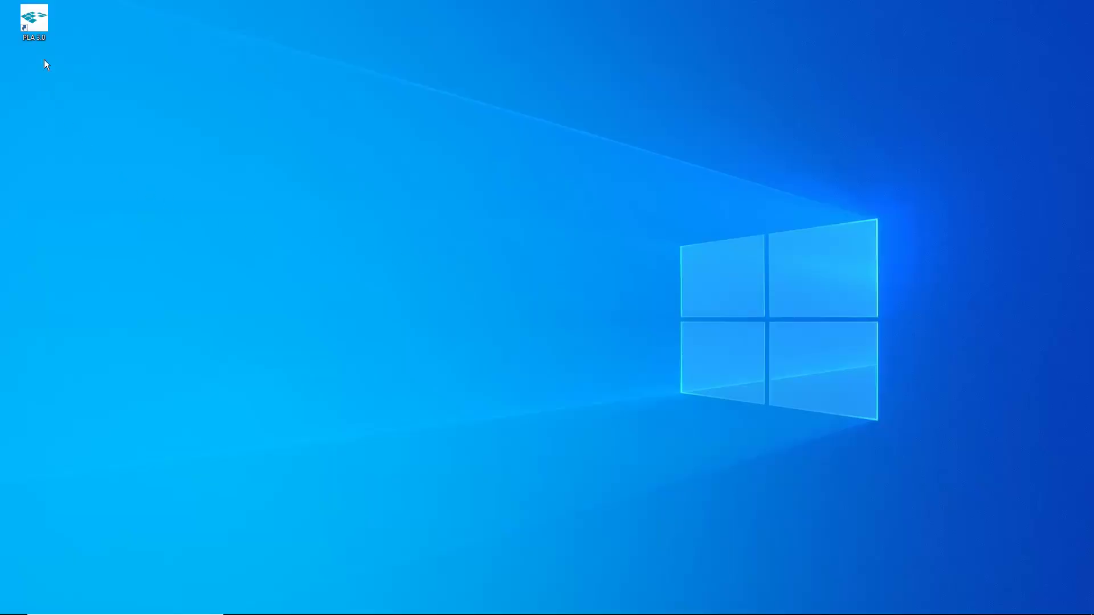
Launch PLA 3.0 and open Database Management before logging in.
double_click(34, 18)
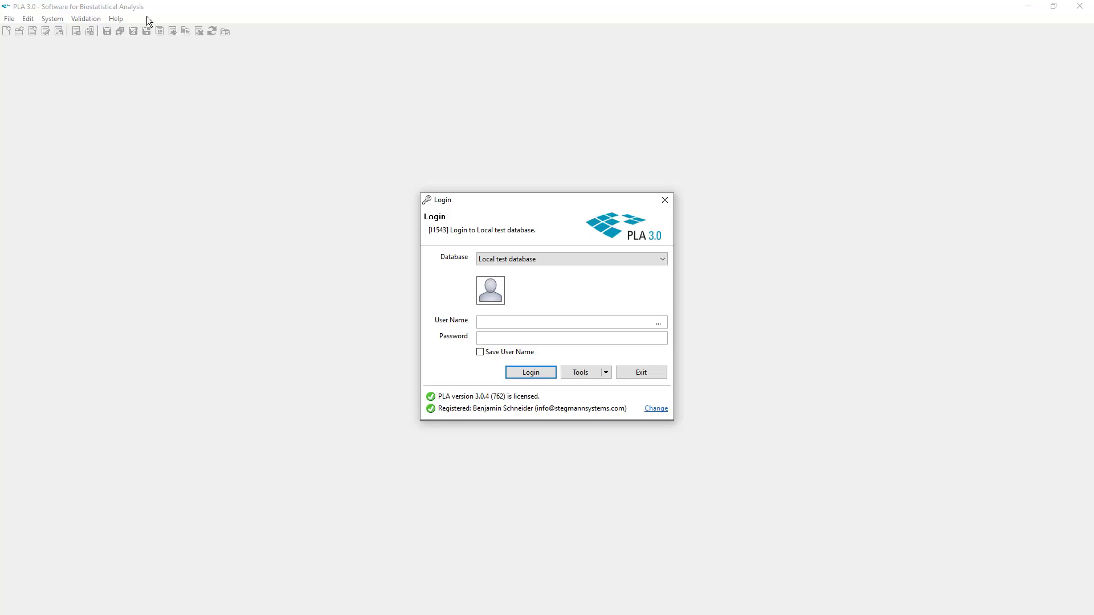
click(606, 373)
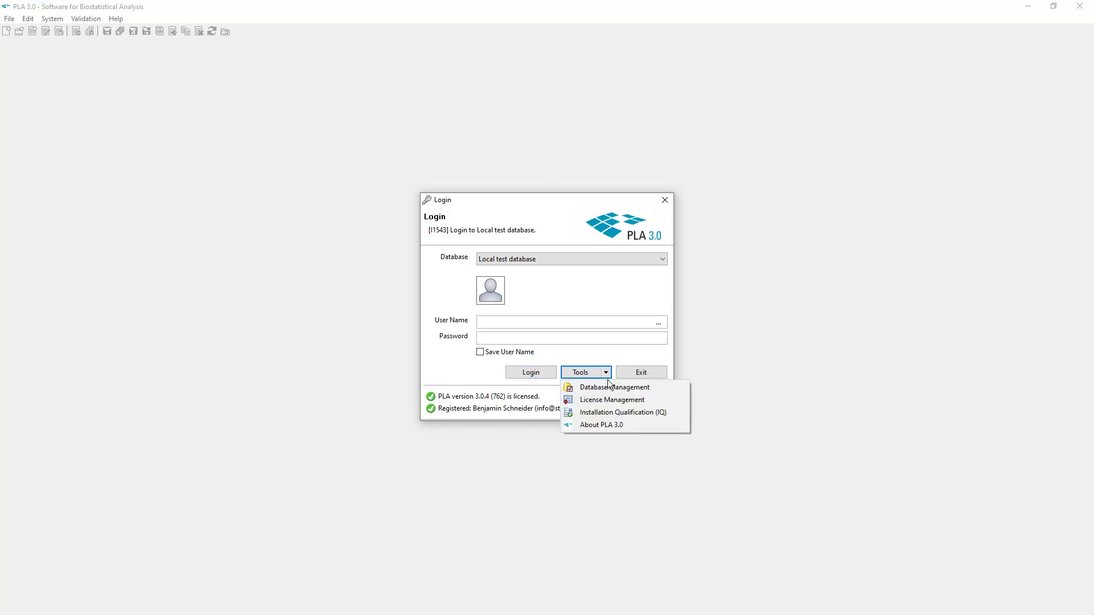
click(608, 387)
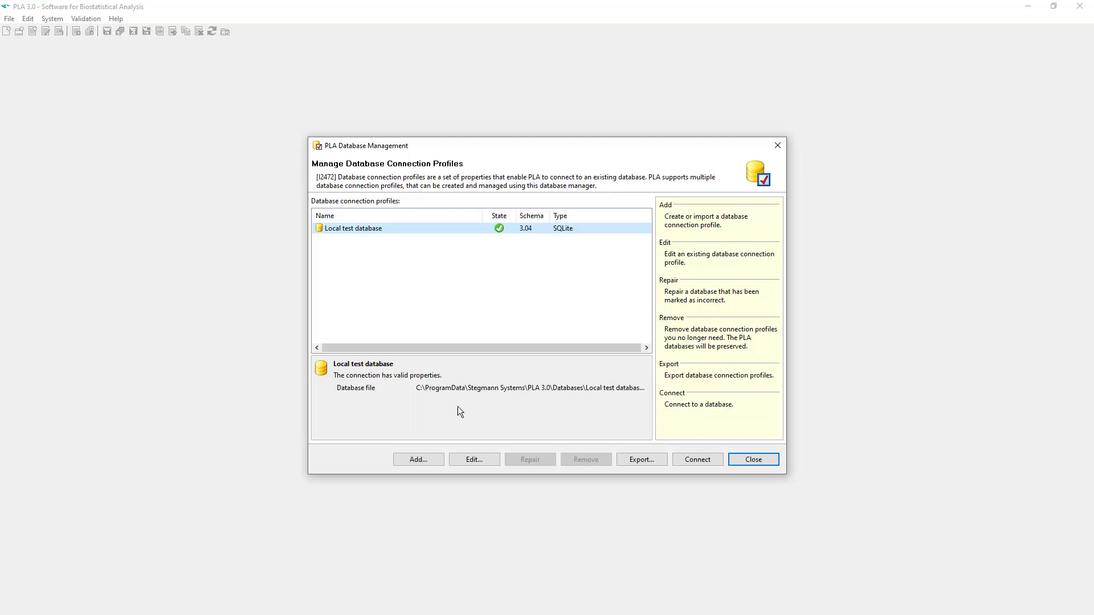
Start adding a database connection profile in Standard Mode that creates a new database of type SQLite.
click(432, 460)
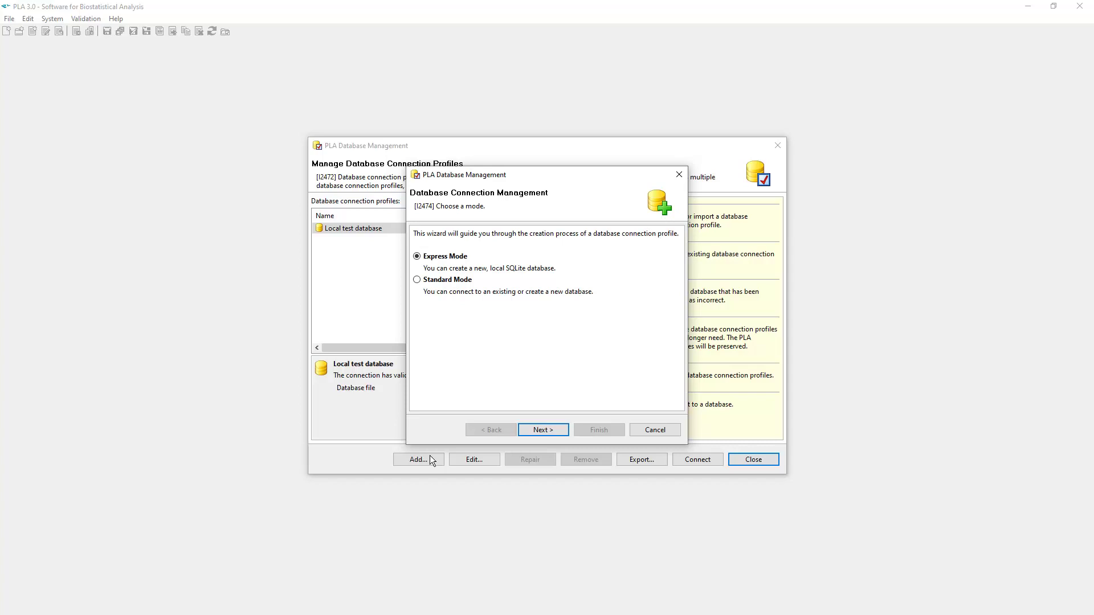
key(Tab)
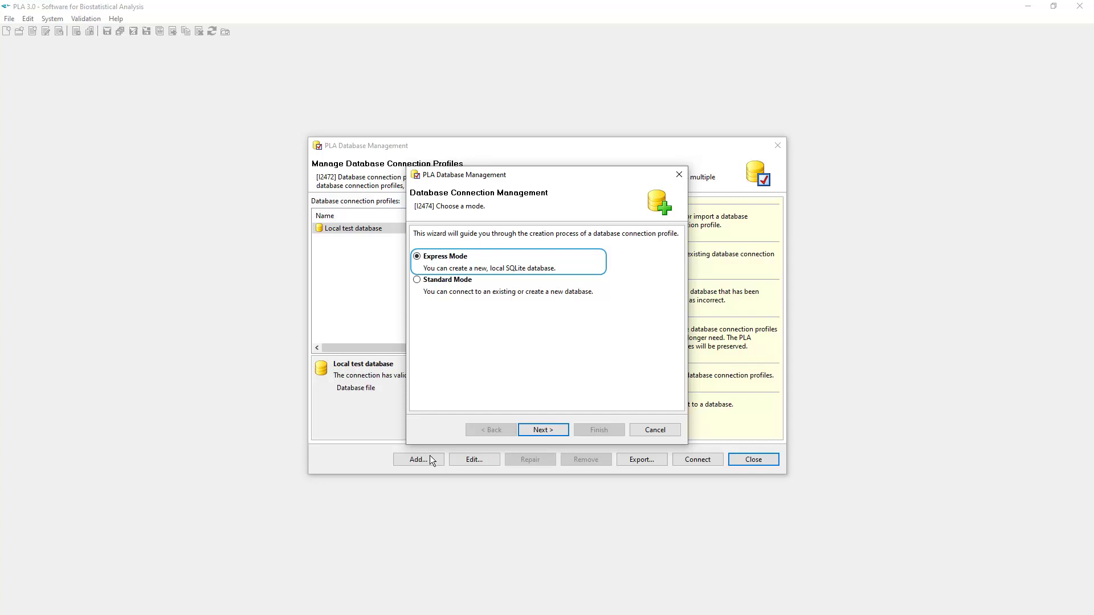
key(Tab)
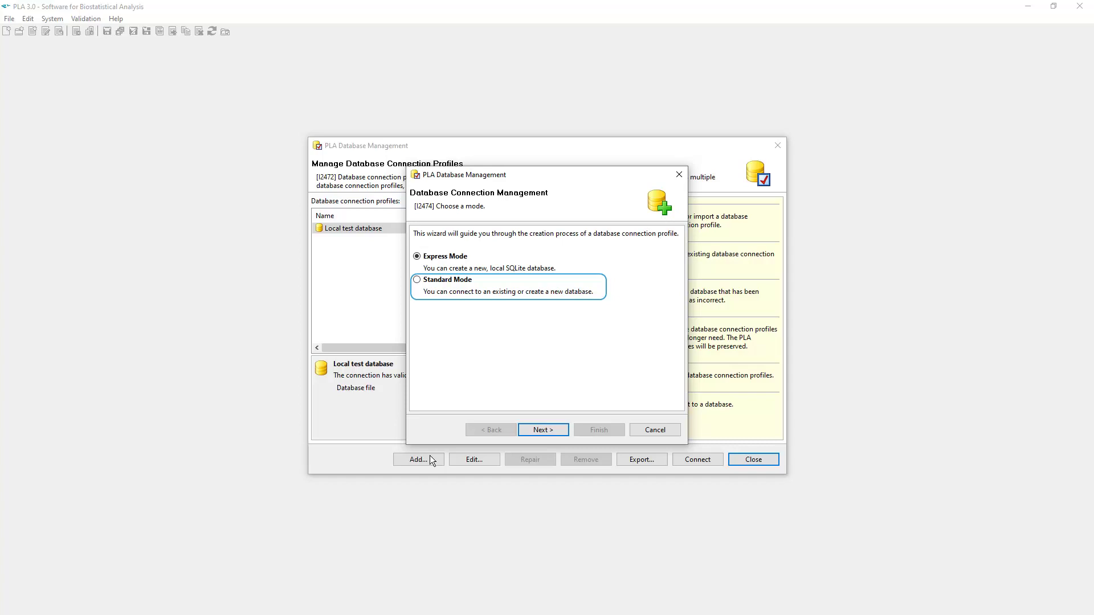
click(454, 280)
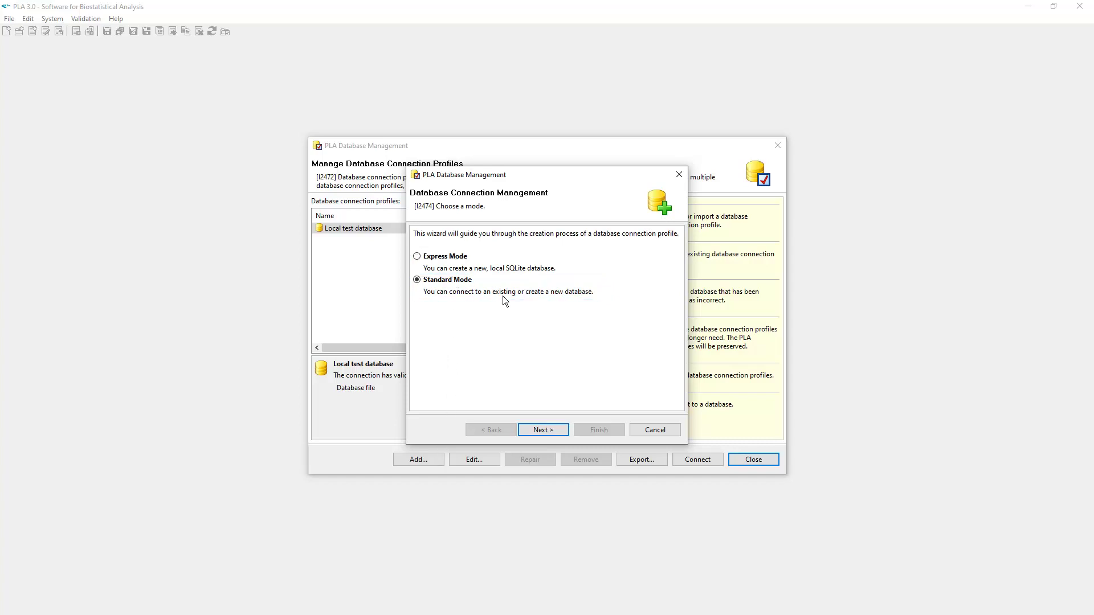
click(540, 432)
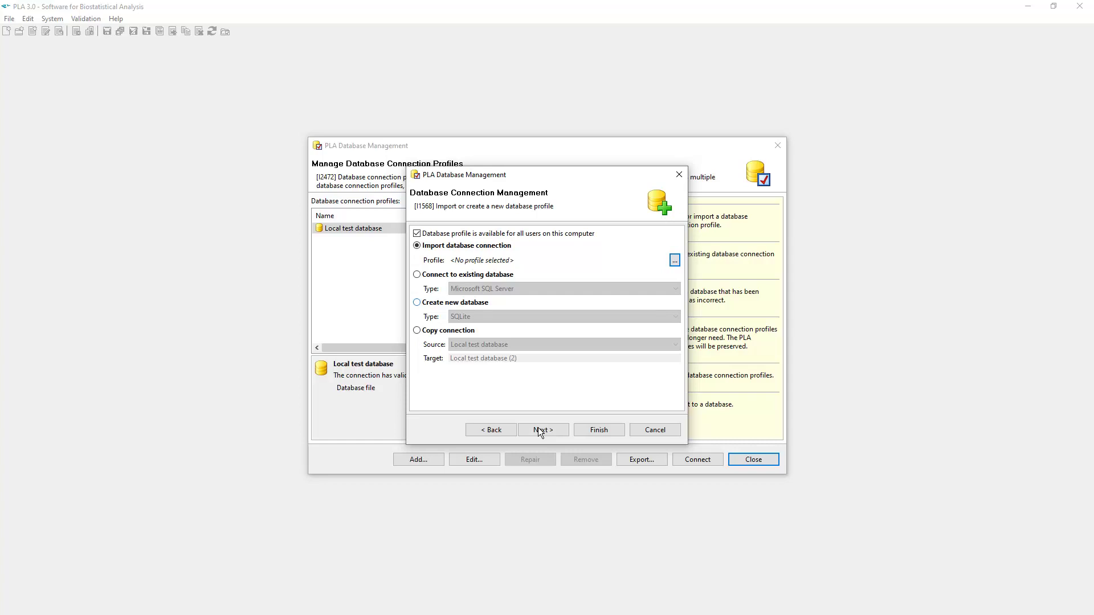
click(478, 303)
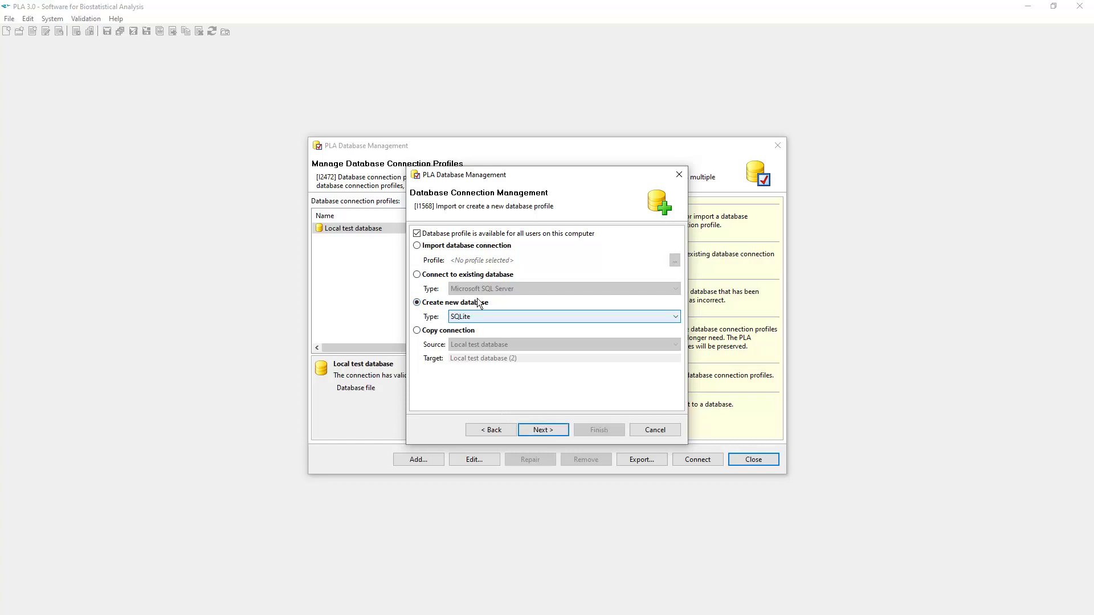
click(542, 429)
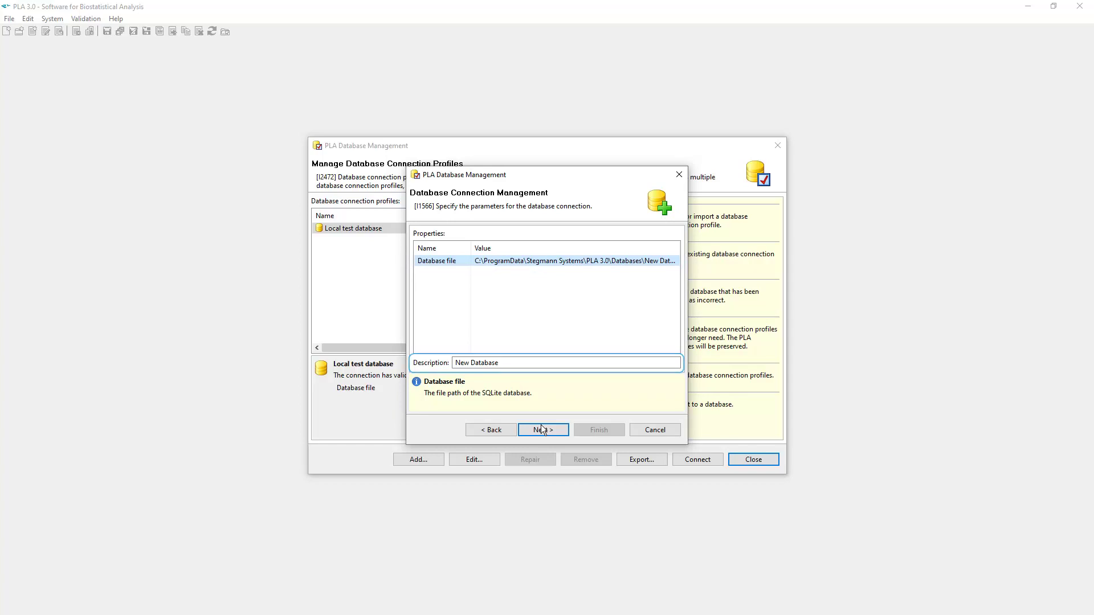
click(627, 261)
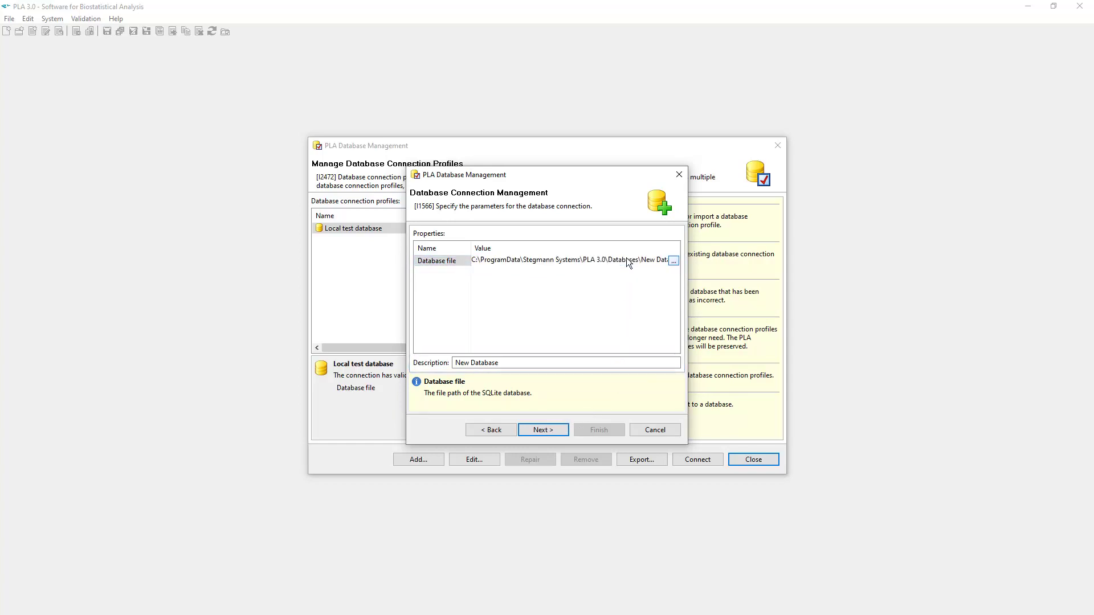
click(674, 261)
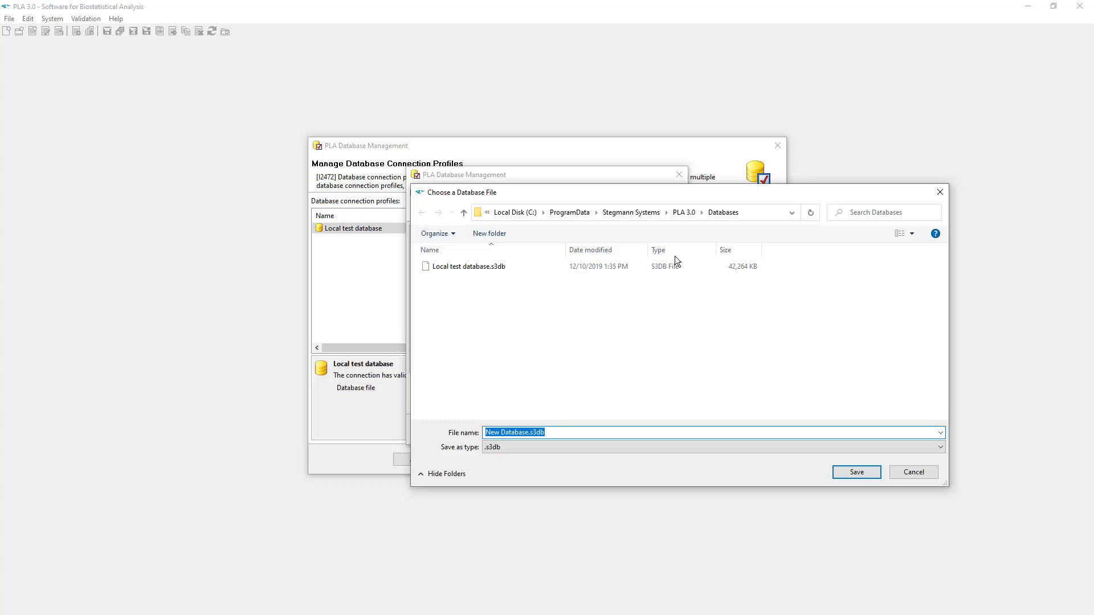
click(911, 473)
Describe the database as "New database with demo data" and initialize it from the standard template Default Database with Demo Data.
triple_click(590, 365)
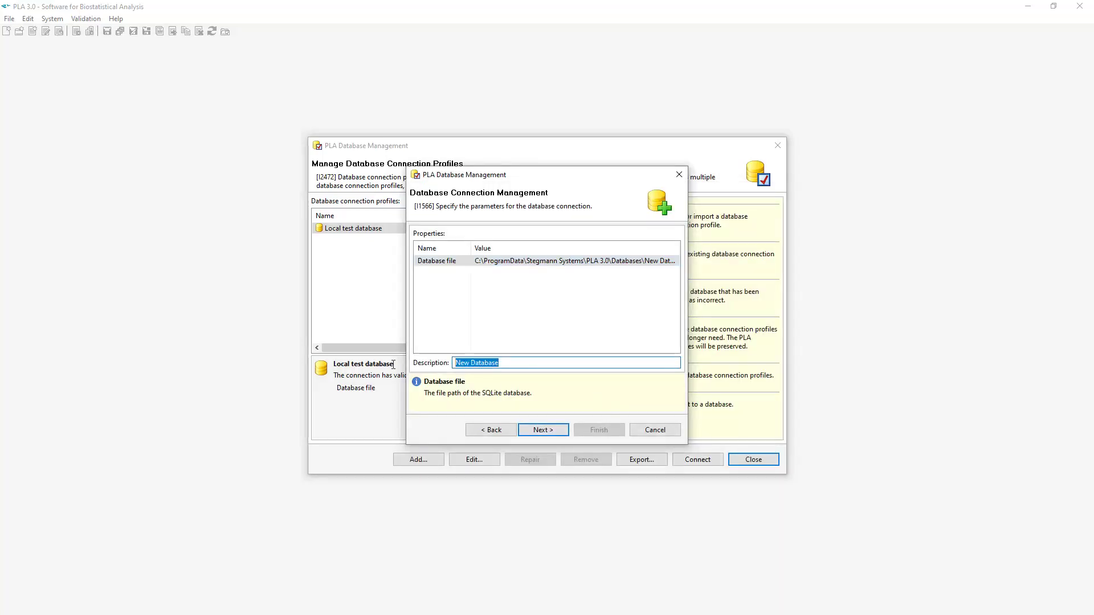
text(New database with demo data)
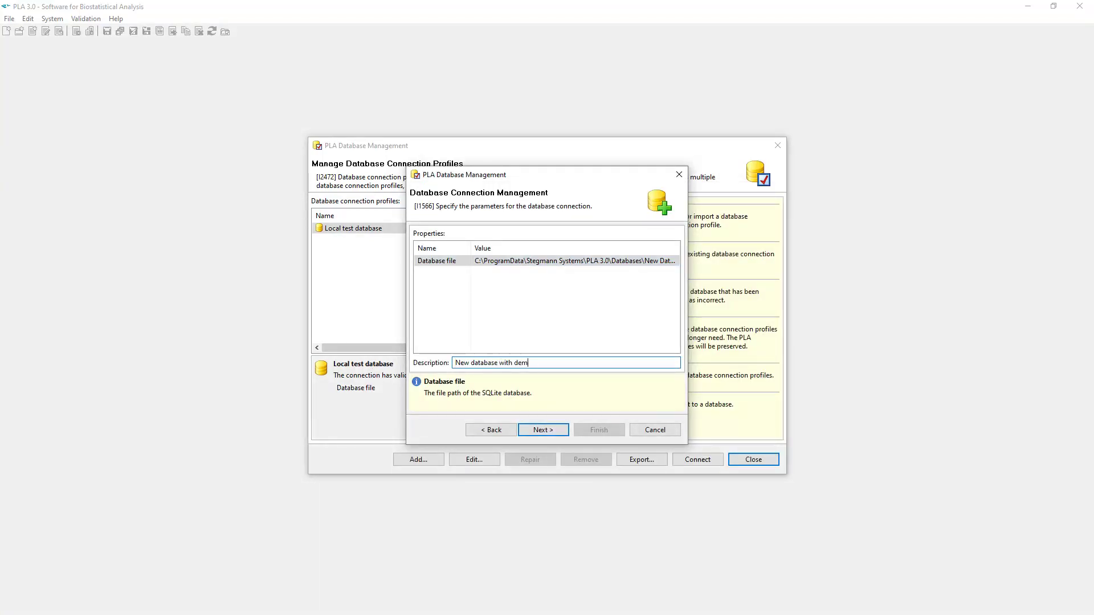
click(552, 430)
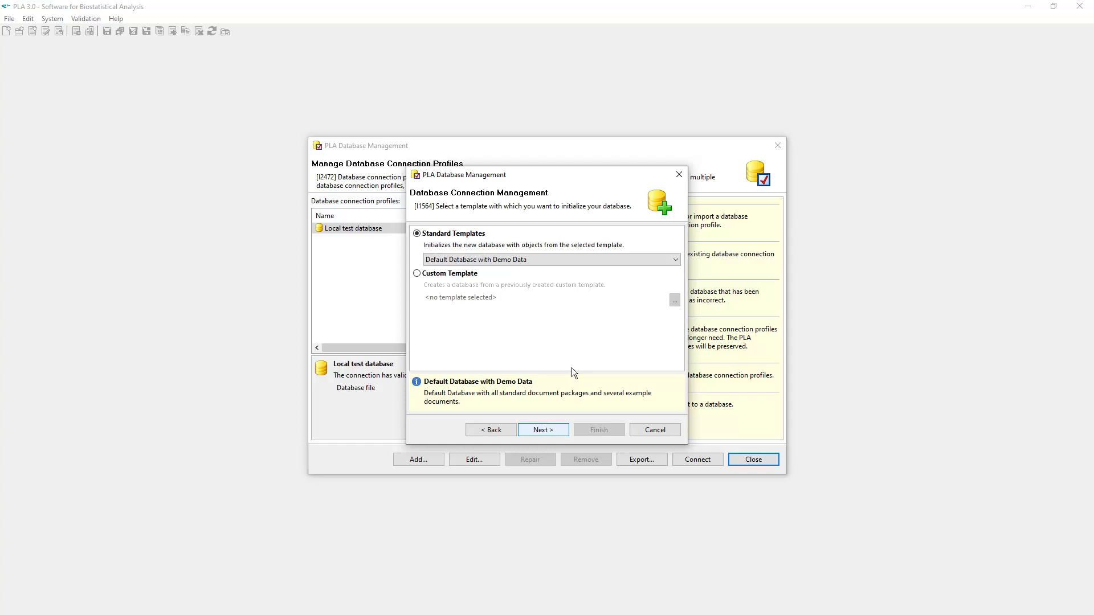
click(577, 260)
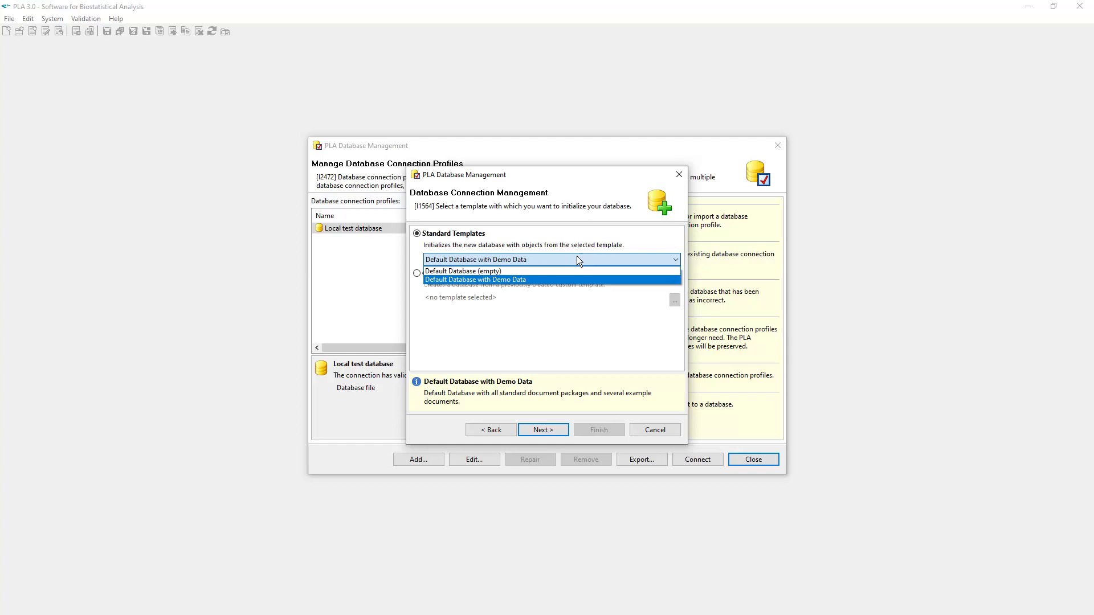
click(563, 279)
click(555, 432)
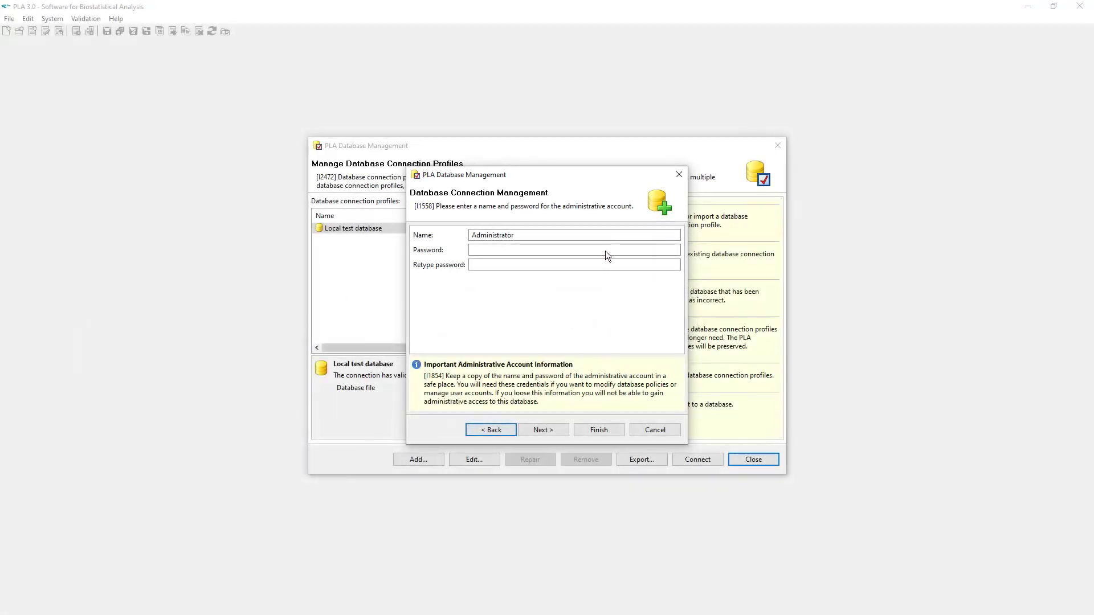
Enter and retype the password for the Administrator account, then finish creating the database connection profile.
click(605, 251)
text(•••••••••••)
click(606, 260)
text(••)
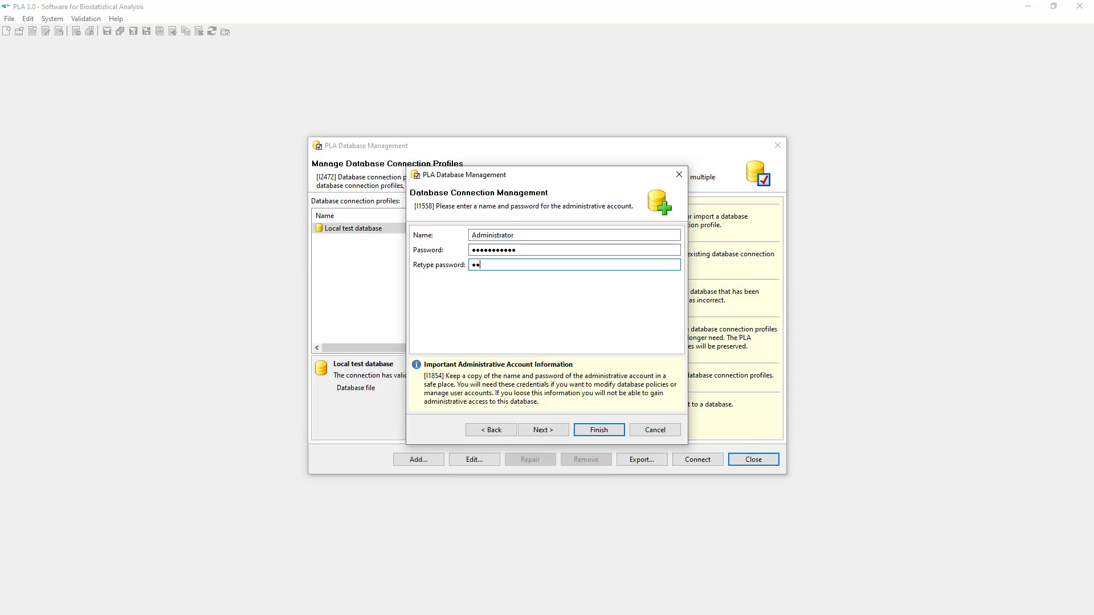
text(•••••••••)
click(548, 429)
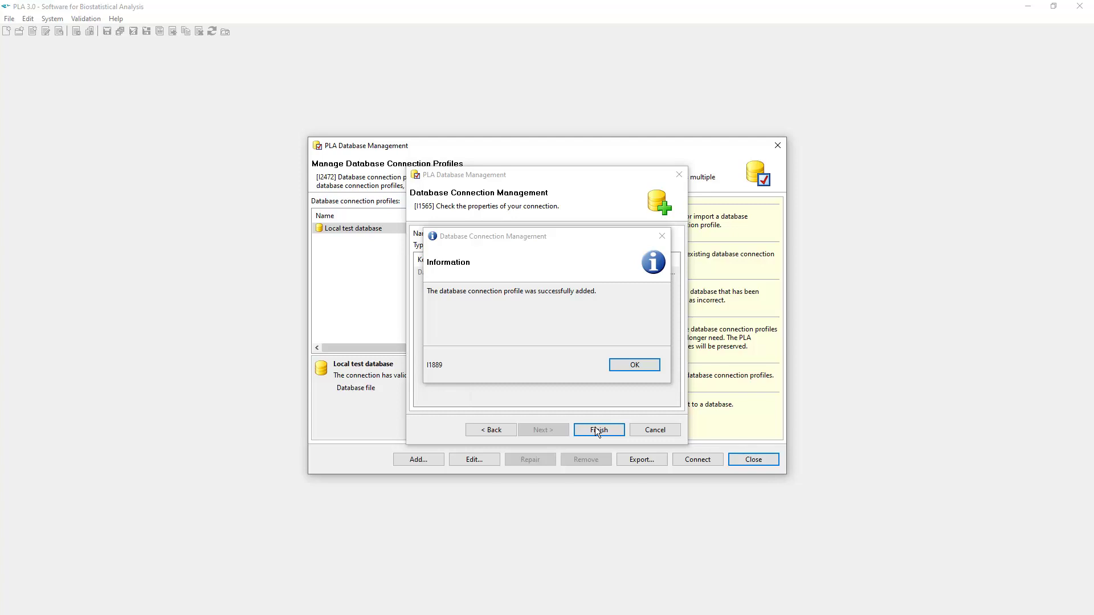
click(640, 365)
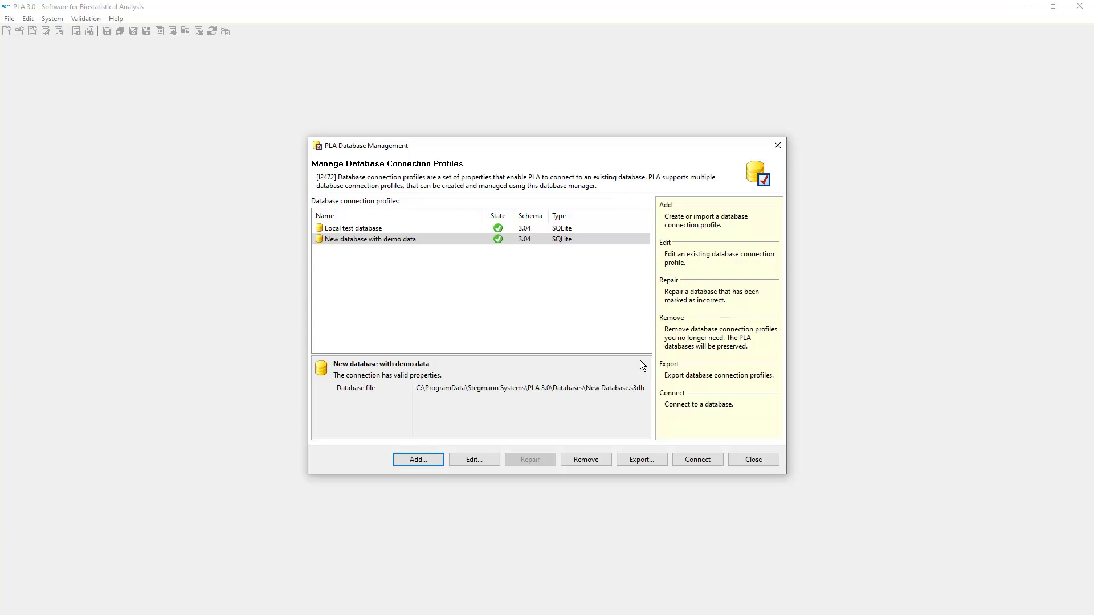
Close Database Management and keep New database with demo data as the database for login.
key(Tab)
click(733, 461)
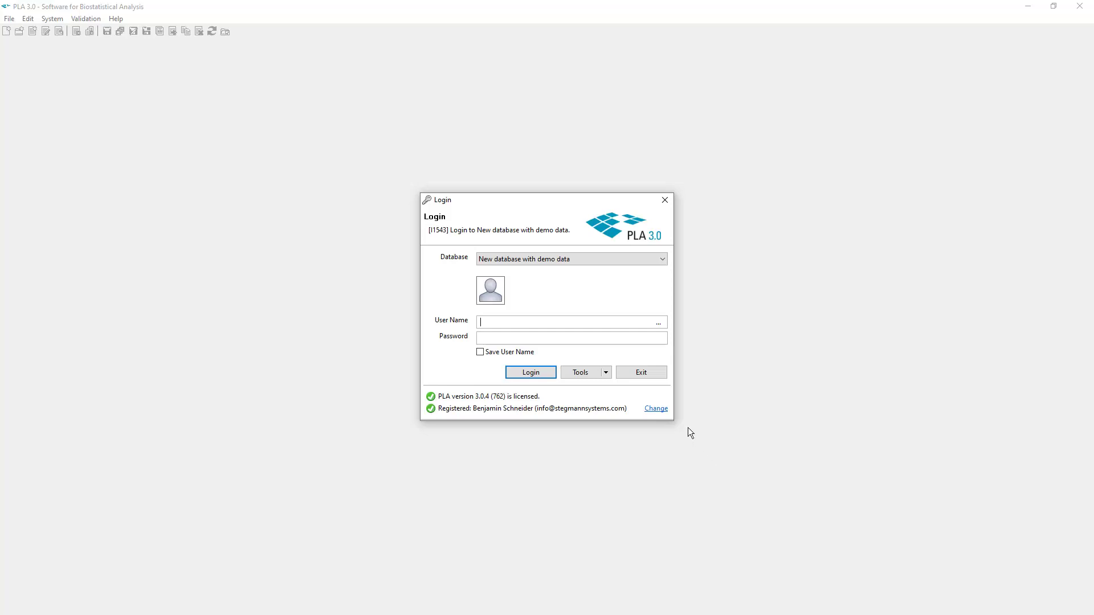
click(661, 259)
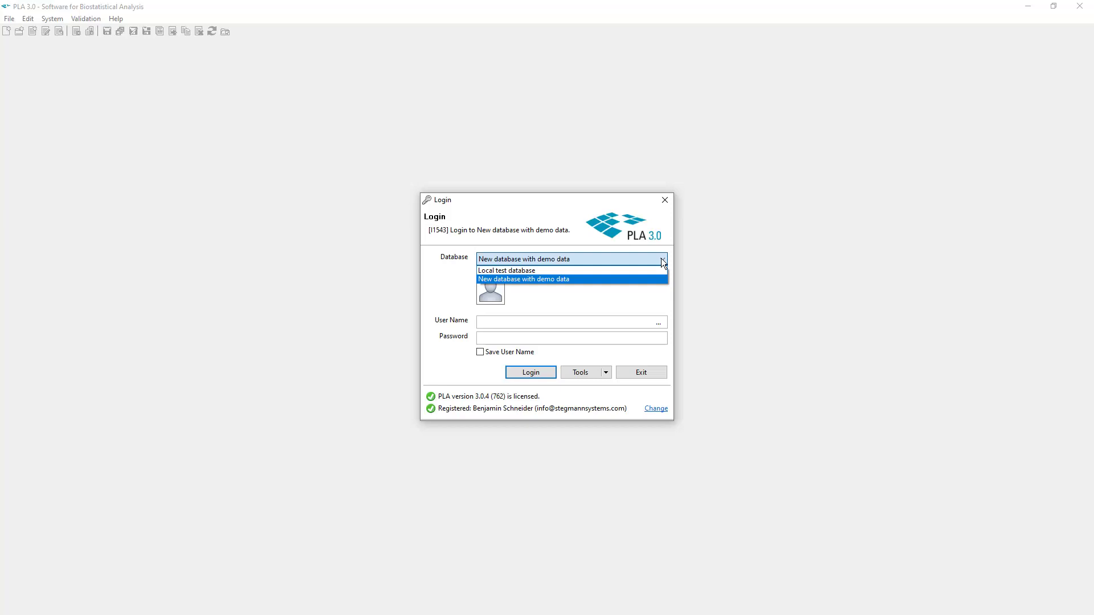
click(661, 259)
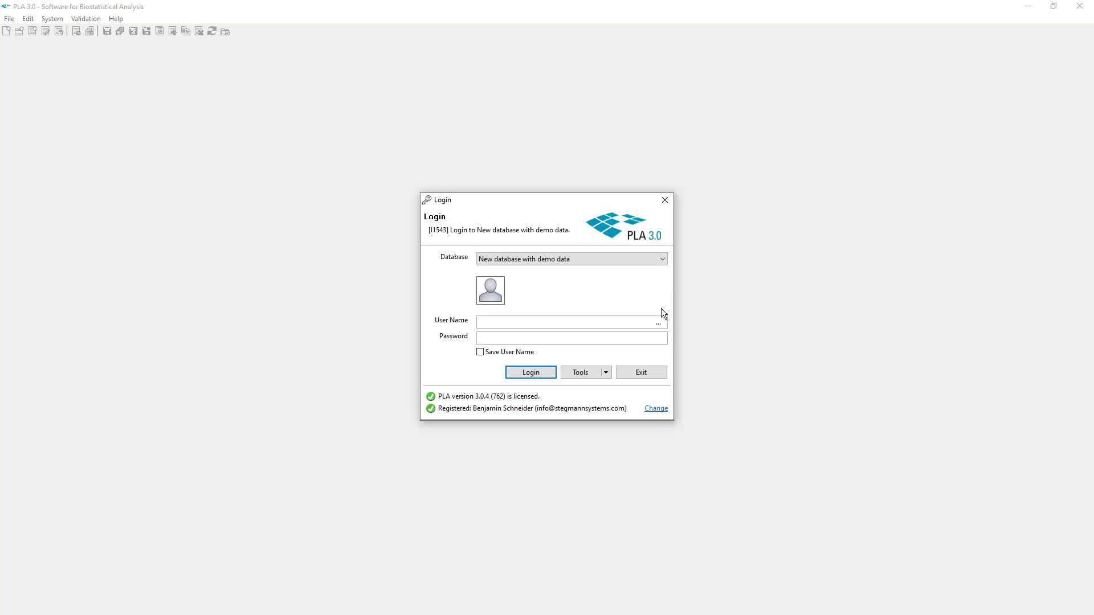
Choose the Administrator account, enter its password and log in to the database.
click(660, 323)
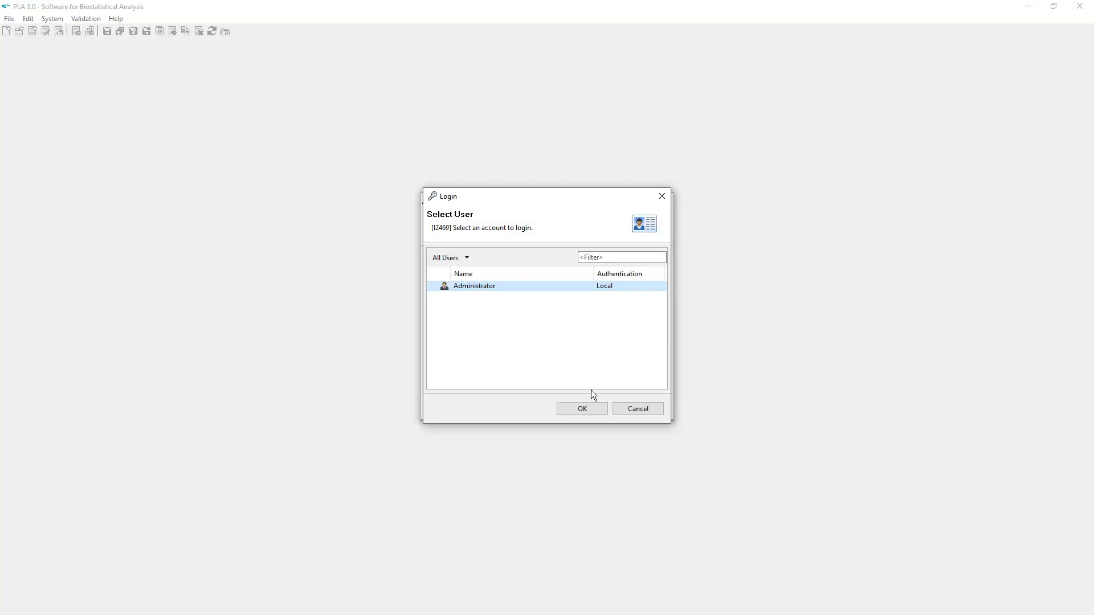
click(591, 409)
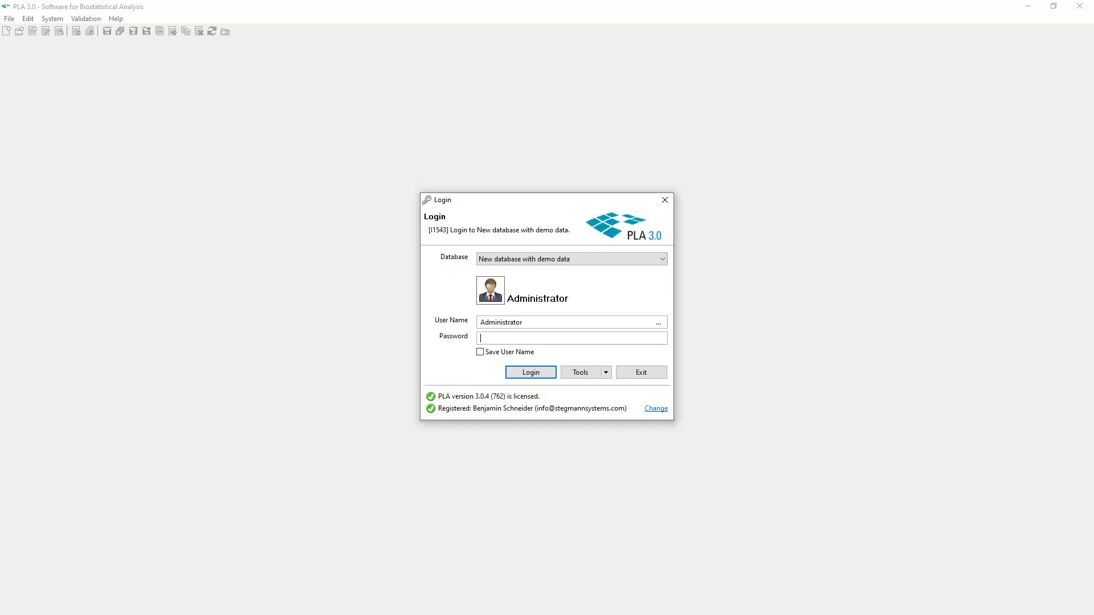
text(***********)
key(Tab)
click(530, 372)
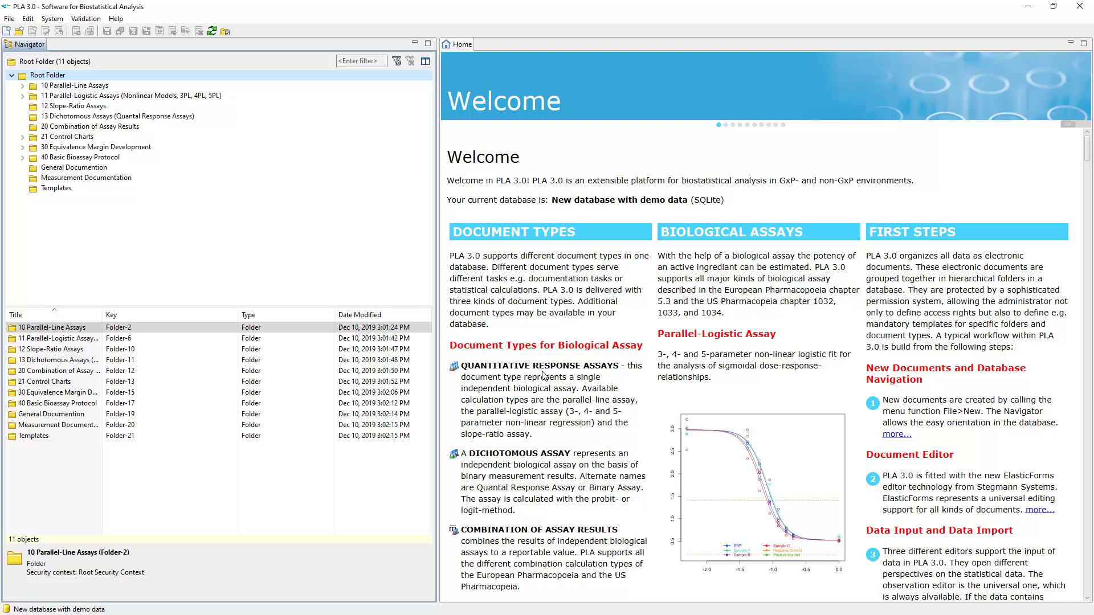
Open the Human Tetanus Immunoglobulins, Toxoid binding Inhibition Assay (TIA) document from the 11 Parallel-Logistic Assays folder.
click(221, 97)
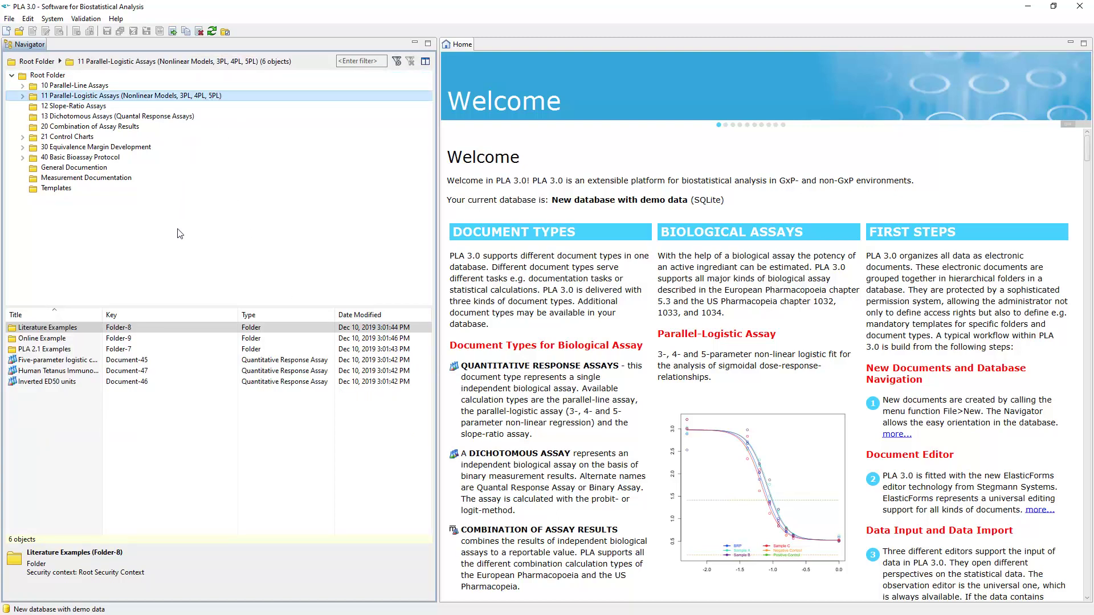
click(175, 375)
right_click(175, 376)
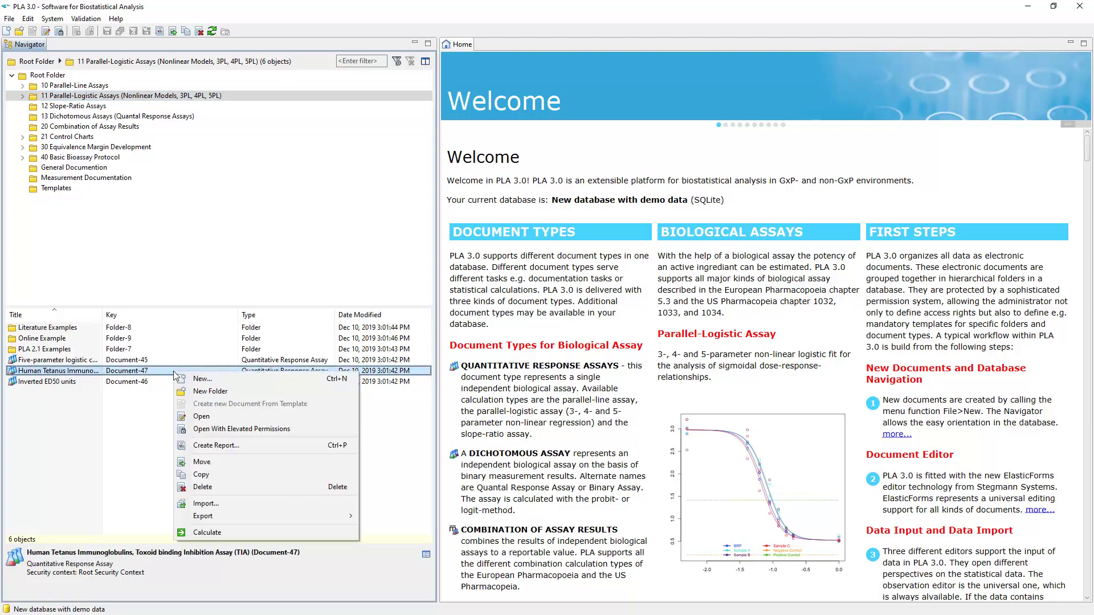
click(214, 417)
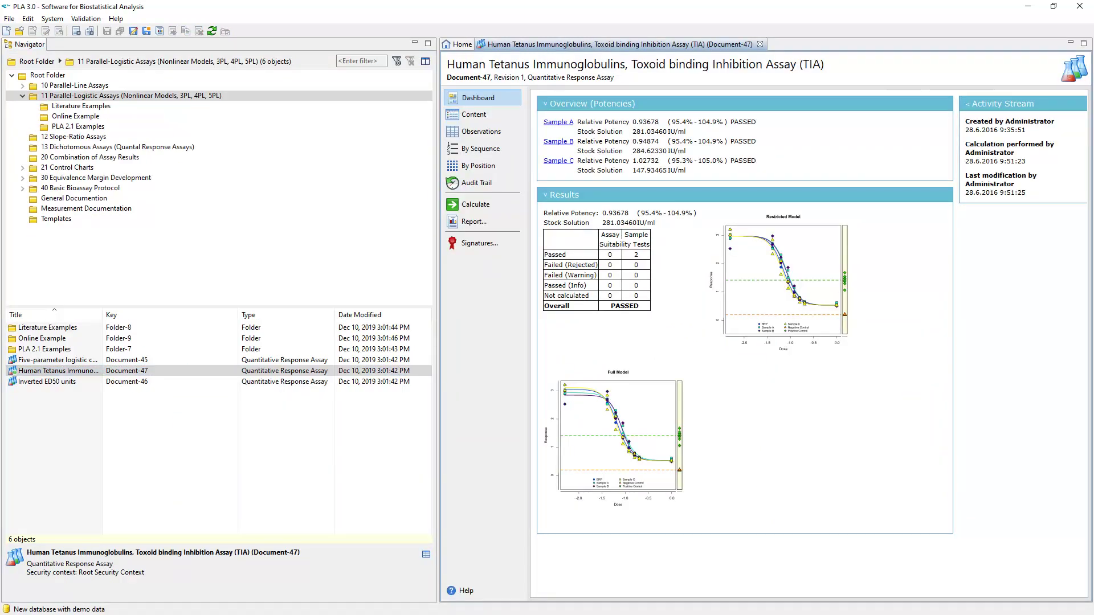